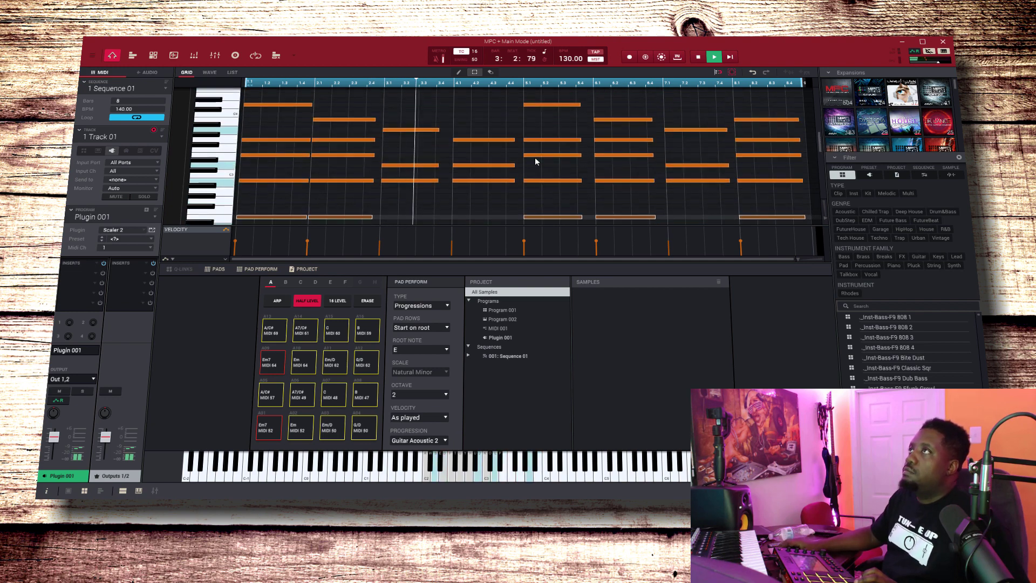
# - Enlarge the note grid and transpose the lowest note of every Track 01 chord down one octave
pyautogui.scroll(1, 535, 157)
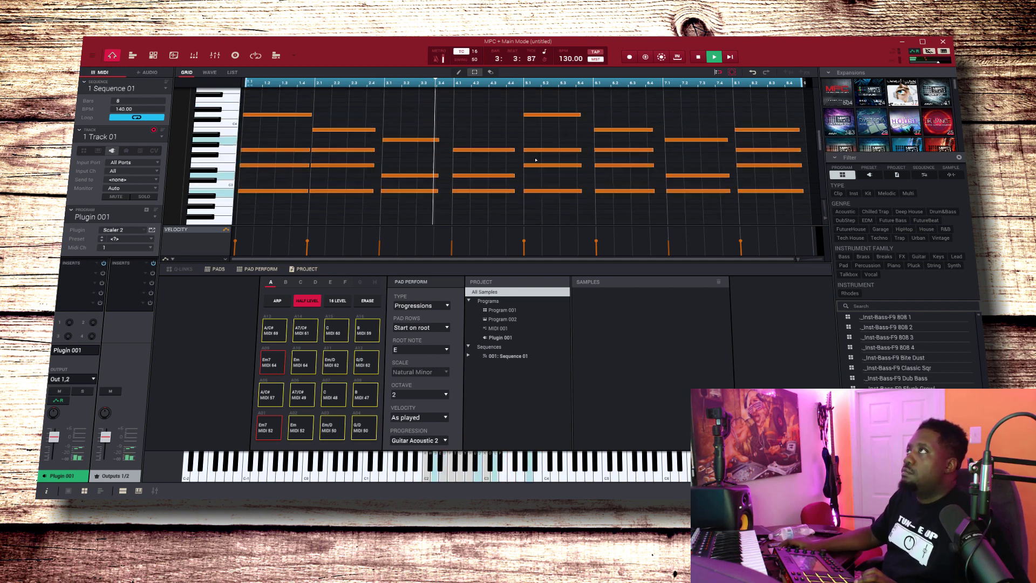
pyautogui.click(123, 492)
pyautogui.scroll(-5, 308, 319)
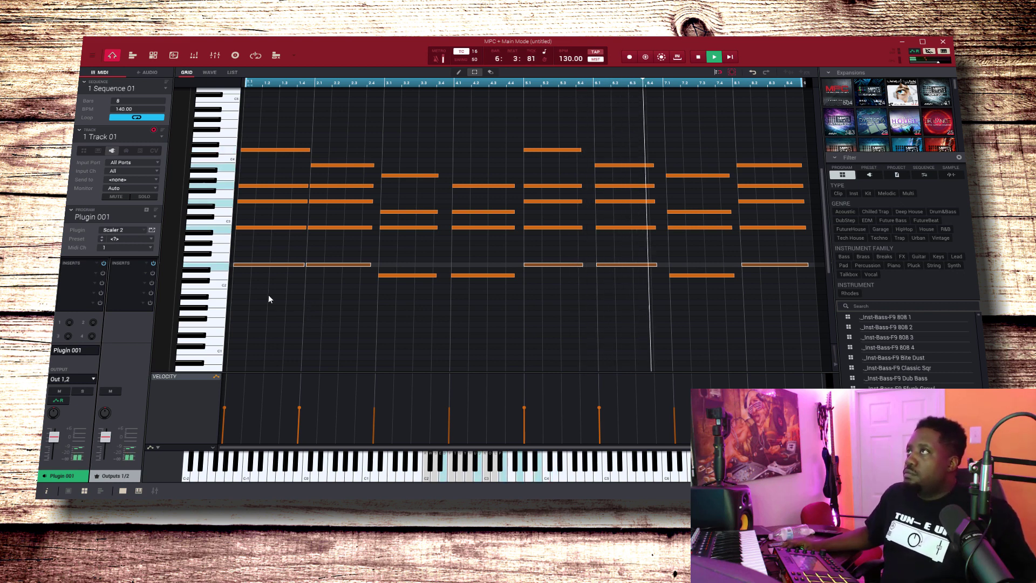
pyautogui.moveTo(268, 294); pyautogui.dragTo(766, 262)
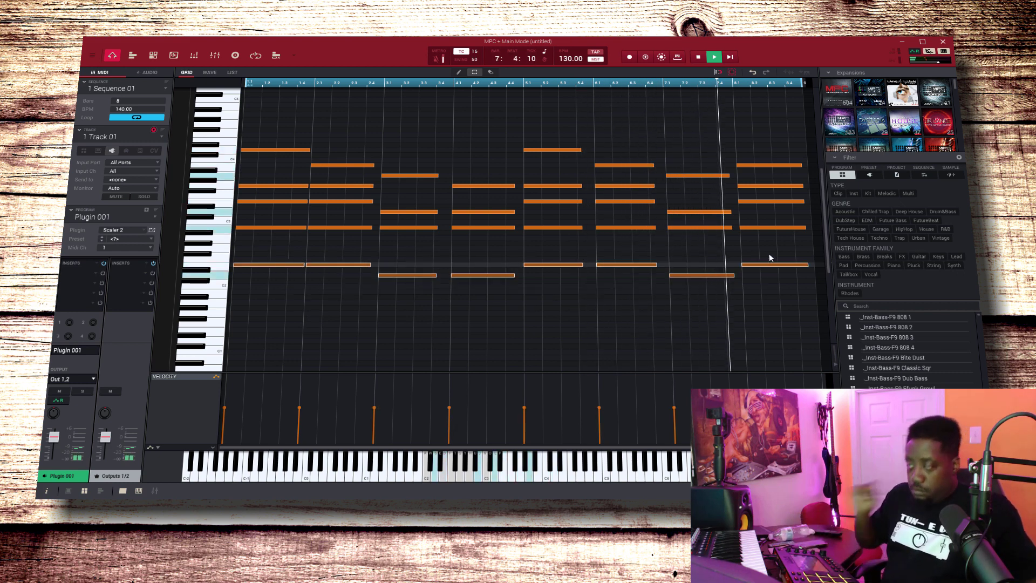
pyautogui.hotkey('shift', 'Down')
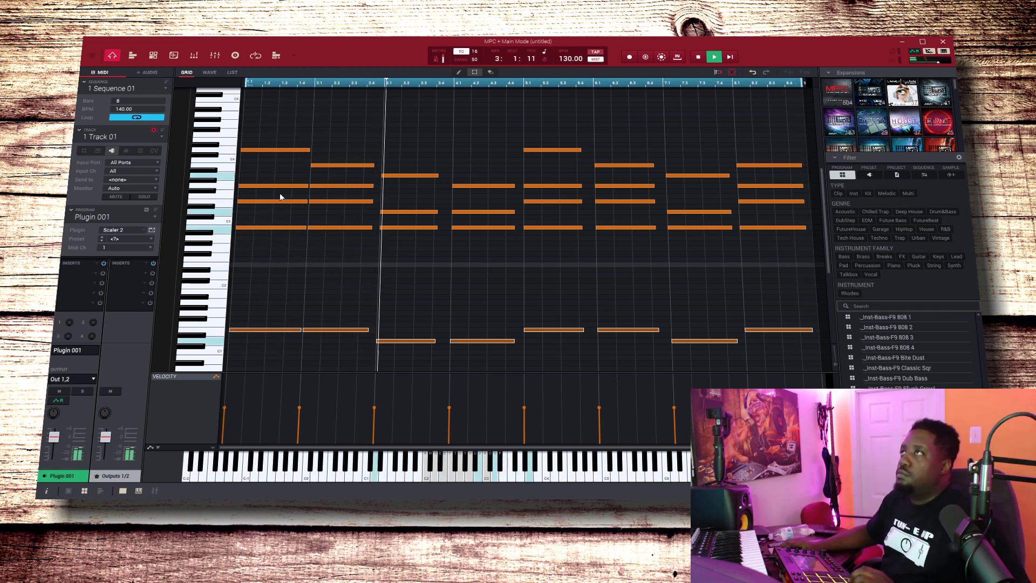
# - Shorten the middle notes of the Track 01 chords and duplicate them into a broken-chord pattern
pyautogui.moveTo(268, 192); pyautogui.dragTo(759, 215)
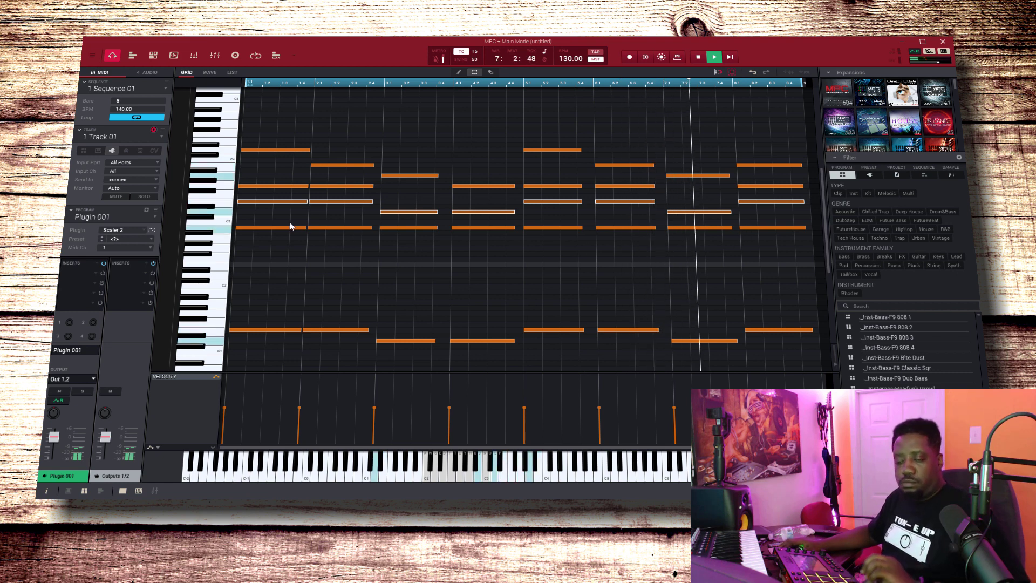
pyautogui.moveTo(371, 200); pyautogui.dragTo(345, 202)
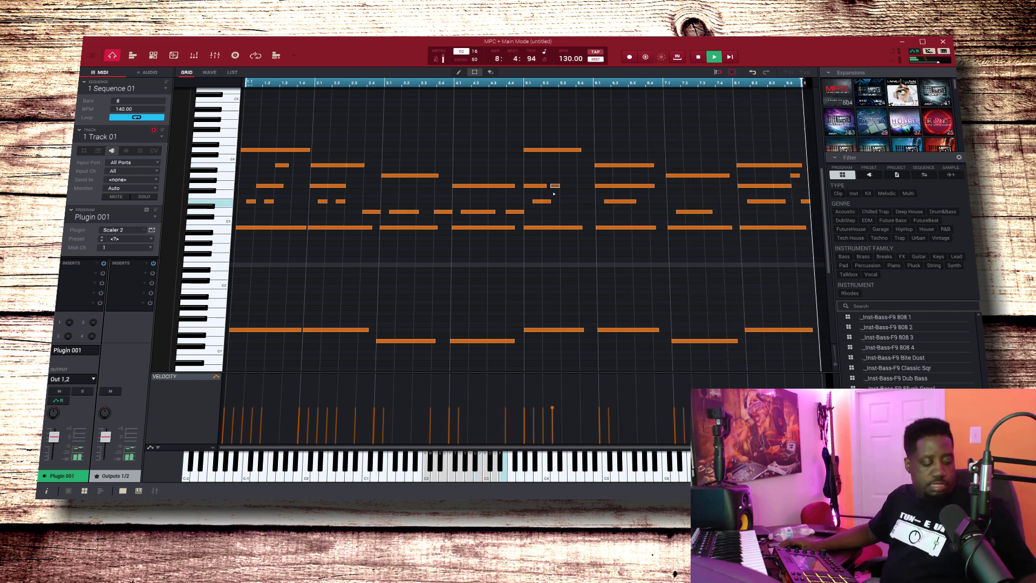
pyautogui.hotkey('ctrl', 'd')
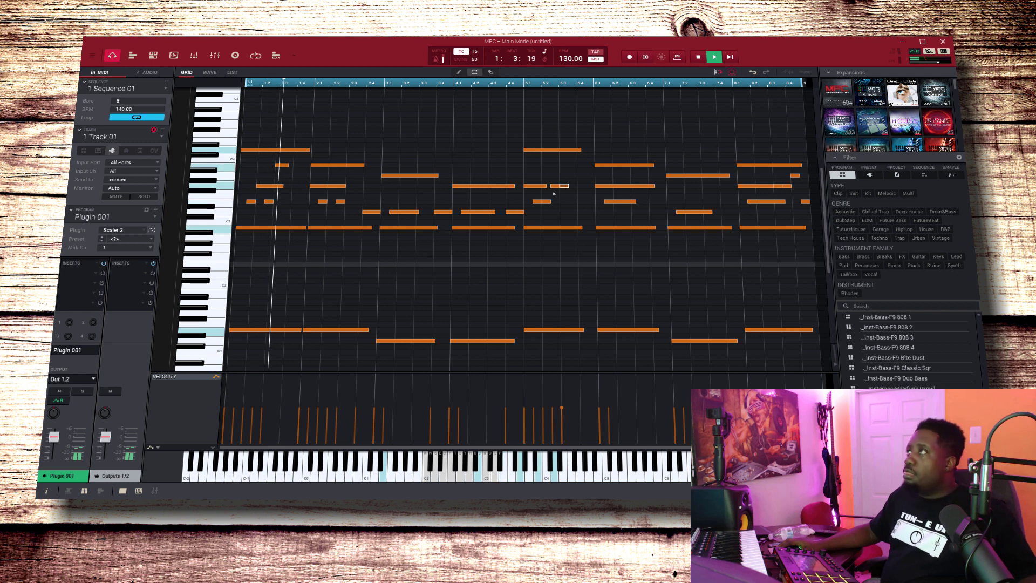
# - Raise the second of the two adjoining short notes in bar 5 and duplicate the rising pair toward the end of the bar
pyautogui.press('Up')
pyautogui.press('Up')
pyautogui.press('Up')
pyautogui.press('Up')
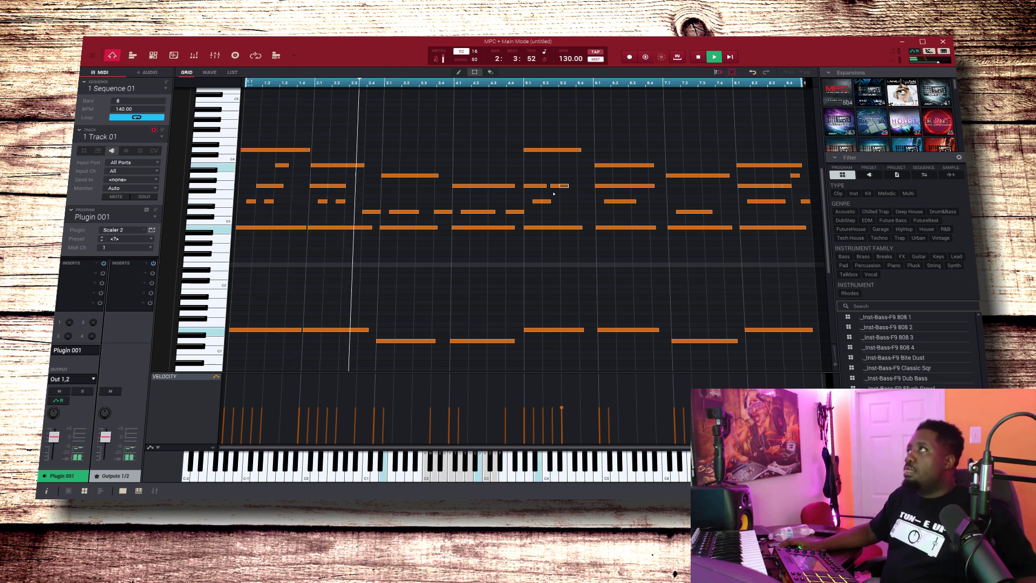
pyautogui.moveTo(573, 158); pyautogui.dragTo(551, 189)
pyautogui.press('alt')
pyautogui.hotkey('ctrl', 'd')
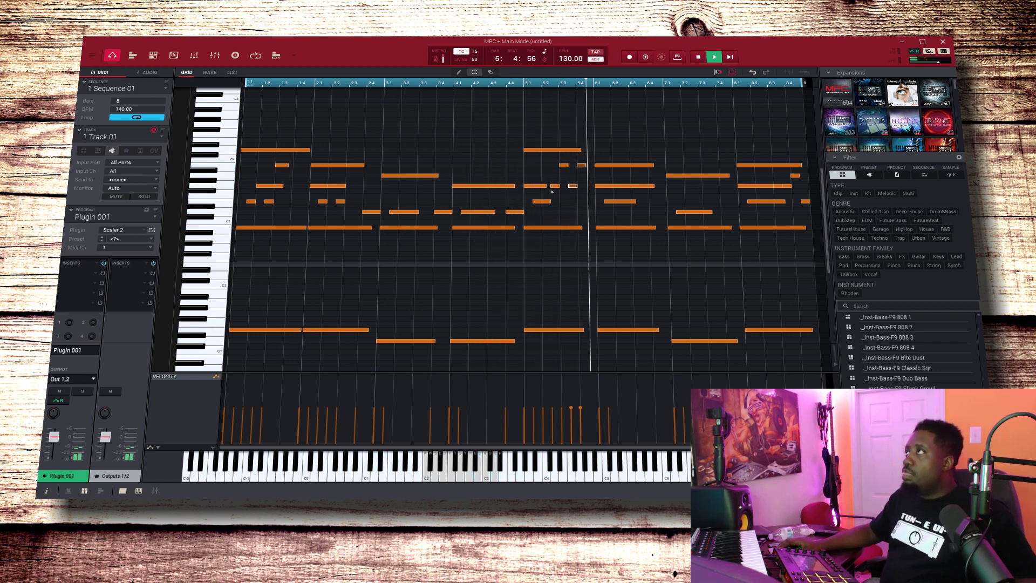
# - Try to lower the last short upper note at the end of bar 5 and nudge it in time
pyautogui.moveTo(586, 157); pyautogui.dragTo(576, 174)
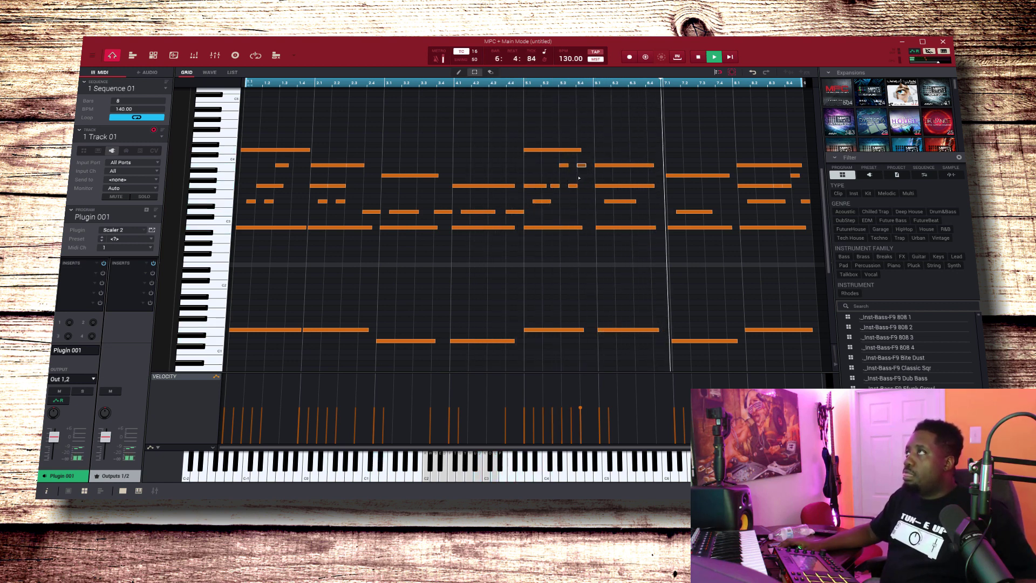
pyautogui.press('Down')
pyautogui.press('Down')
pyautogui.press('Down')
pyautogui.press('Down')
pyautogui.press('Down')
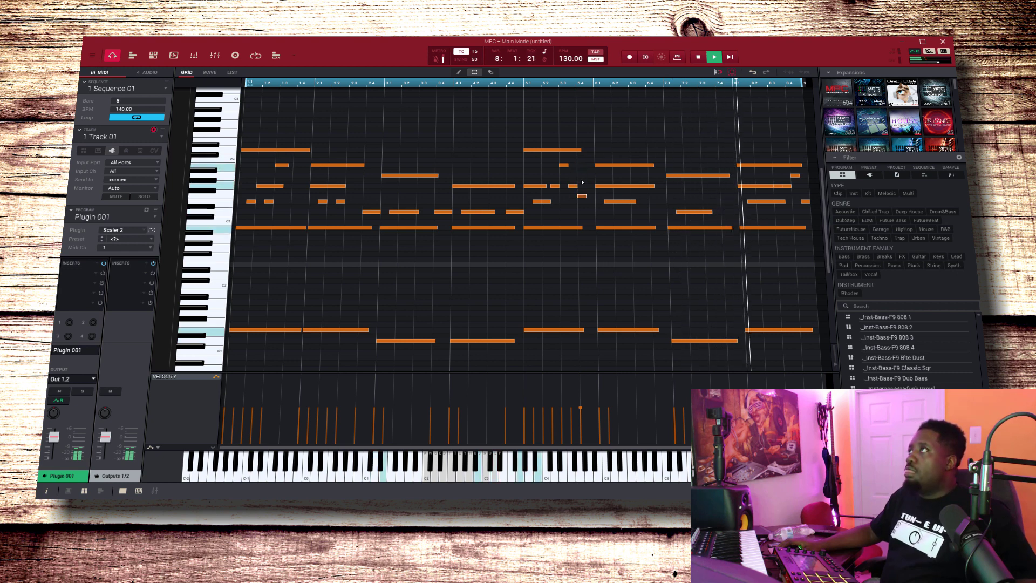
pyautogui.press('Right')
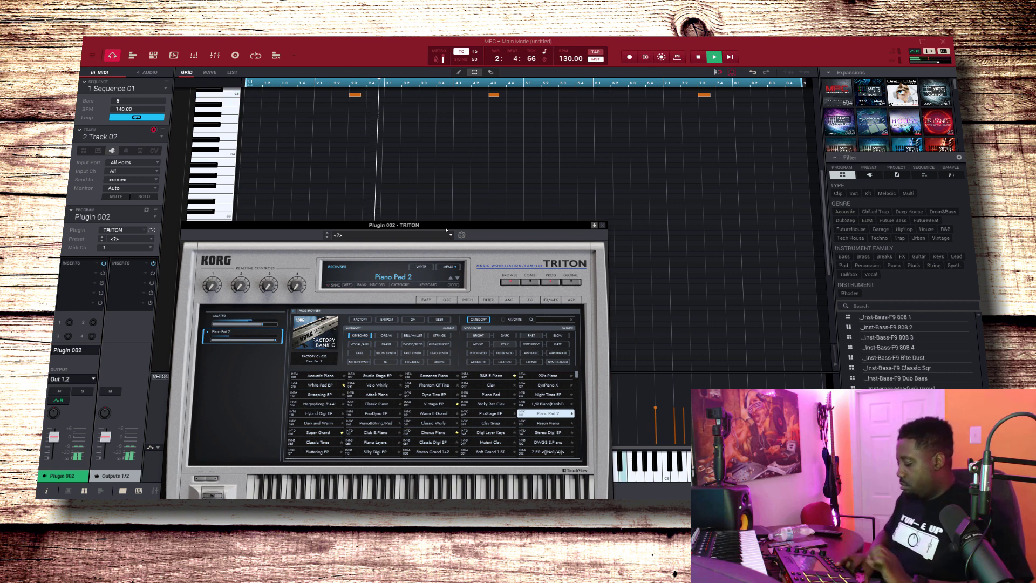
pyautogui.scroll(4, 619, 161)
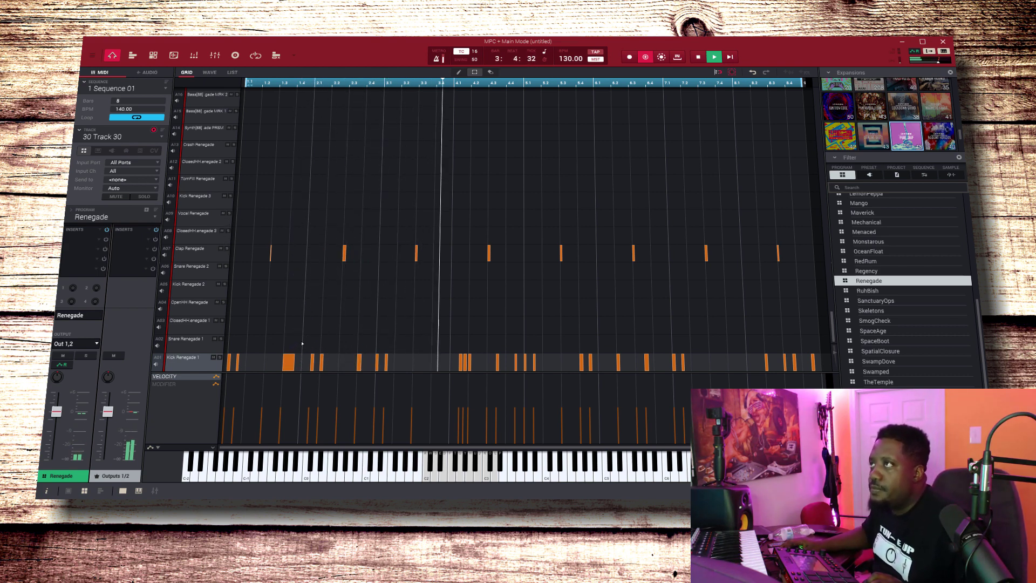
# - Adjust the length of the long Kick Renegade 1 note near the end of bar 1 and split it into four hits
pyautogui.moveTo(292, 368); pyautogui.dragTo(295, 368)
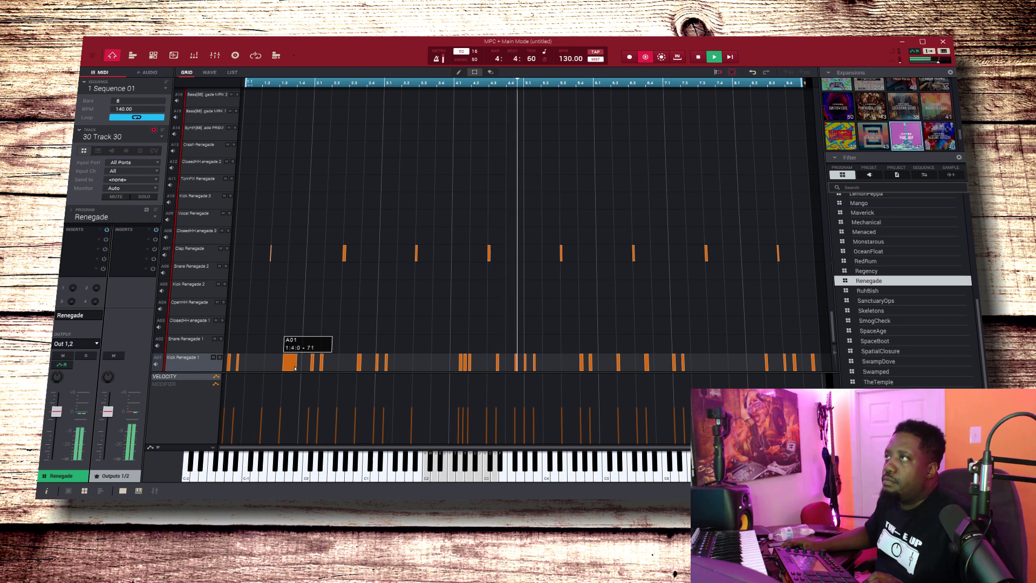
pyautogui.click(285, 370)
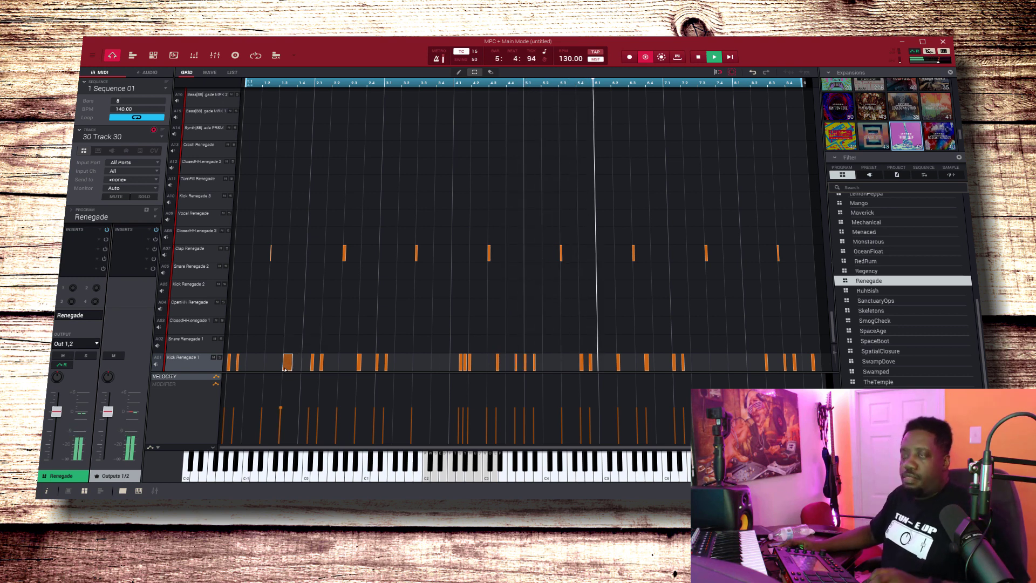
pyautogui.press('4')
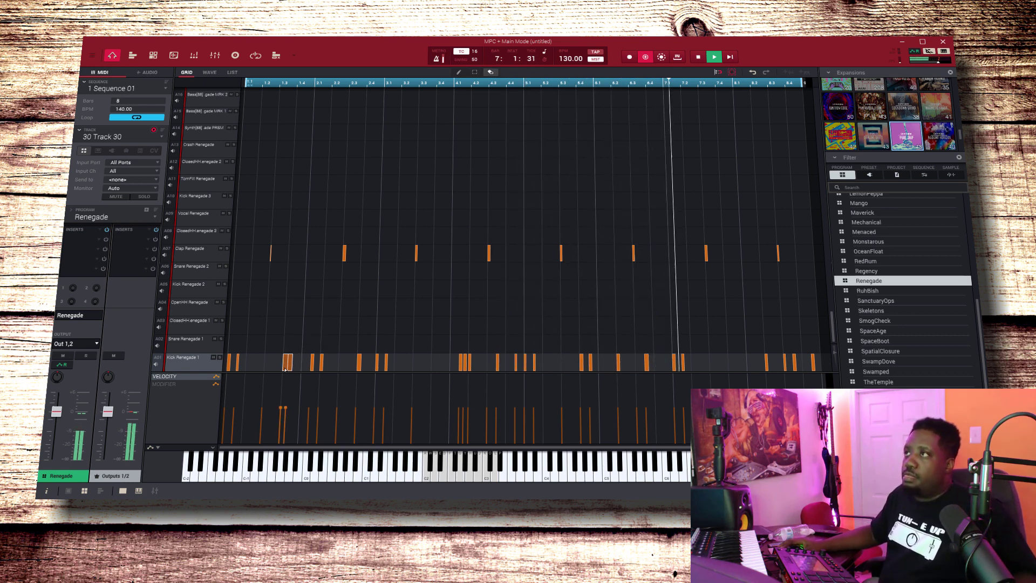
pyautogui.click(460, 73)
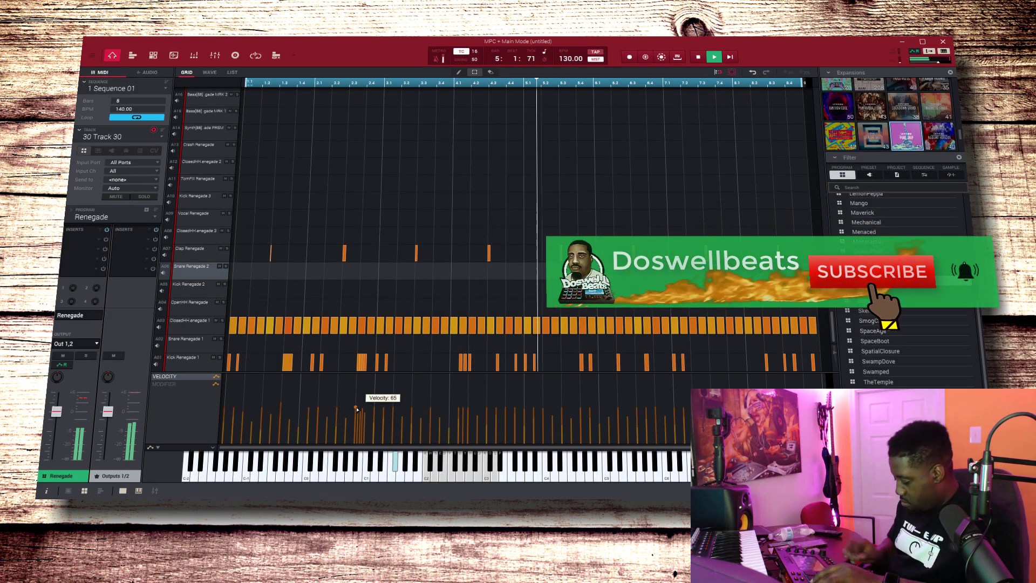
# - Finish humanizing the selected drum notes and slightly raise the velocity of a Snare Renegade 2 hit near the end of bar 5
pyautogui.press('space')
pyautogui.press('space')
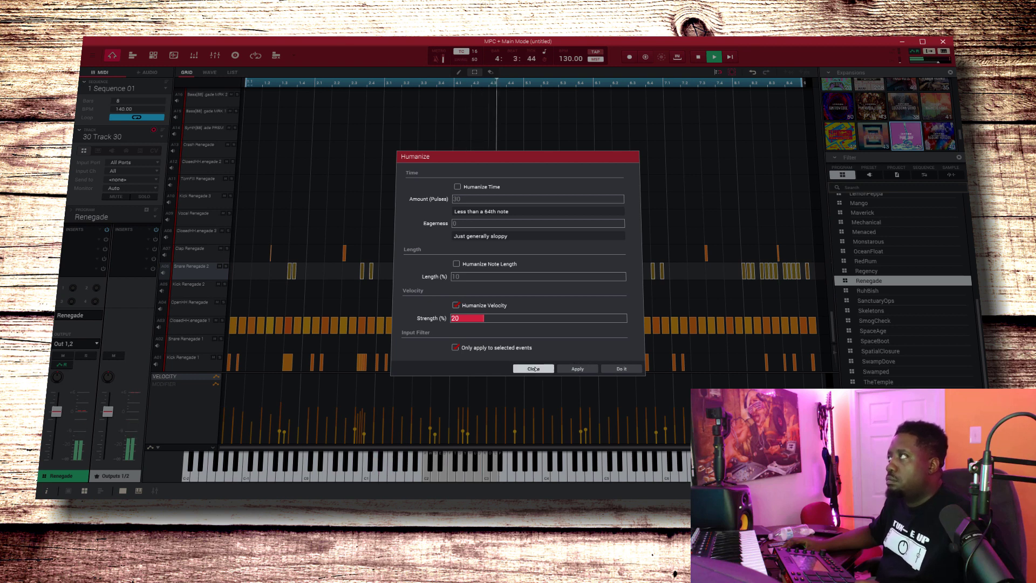
pyautogui.click(533, 369)
pyautogui.moveTo(586, 430); pyautogui.dragTo(586, 423)
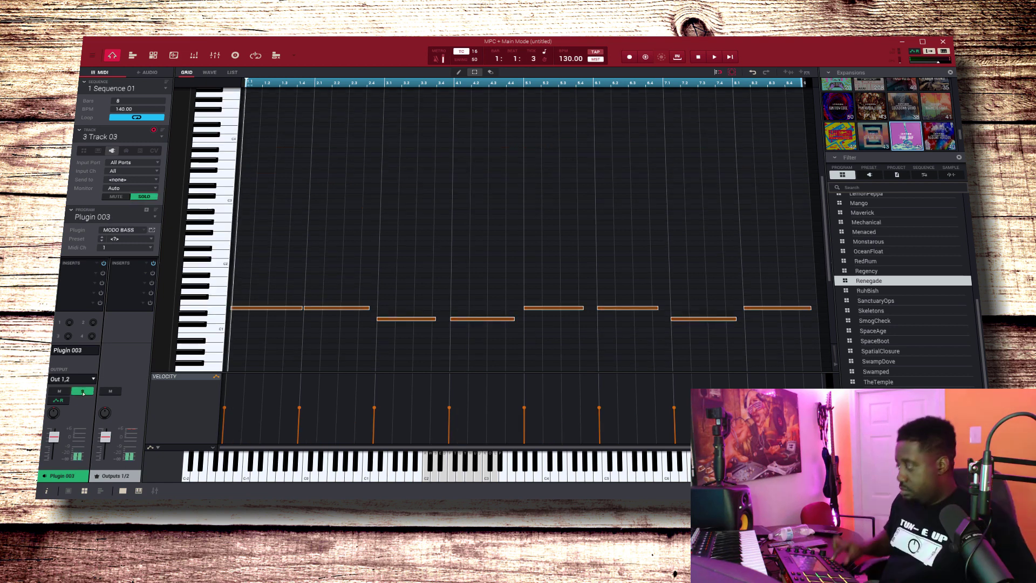
# - Select all the MODO BASS notes on Track 03 and transpose them up one octave
pyautogui.press('space')
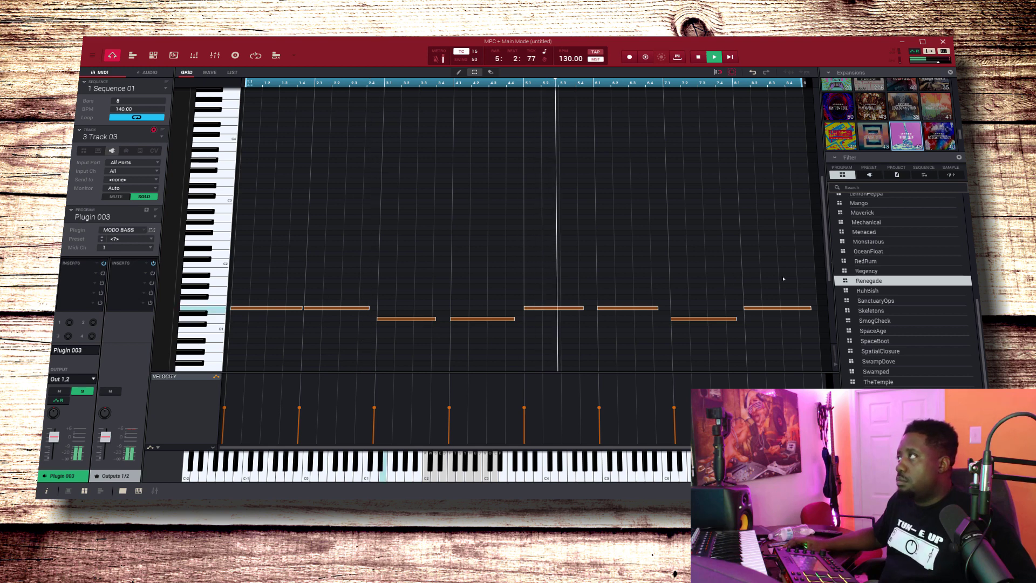
pyautogui.moveTo(783, 279); pyautogui.dragTo(268, 344)
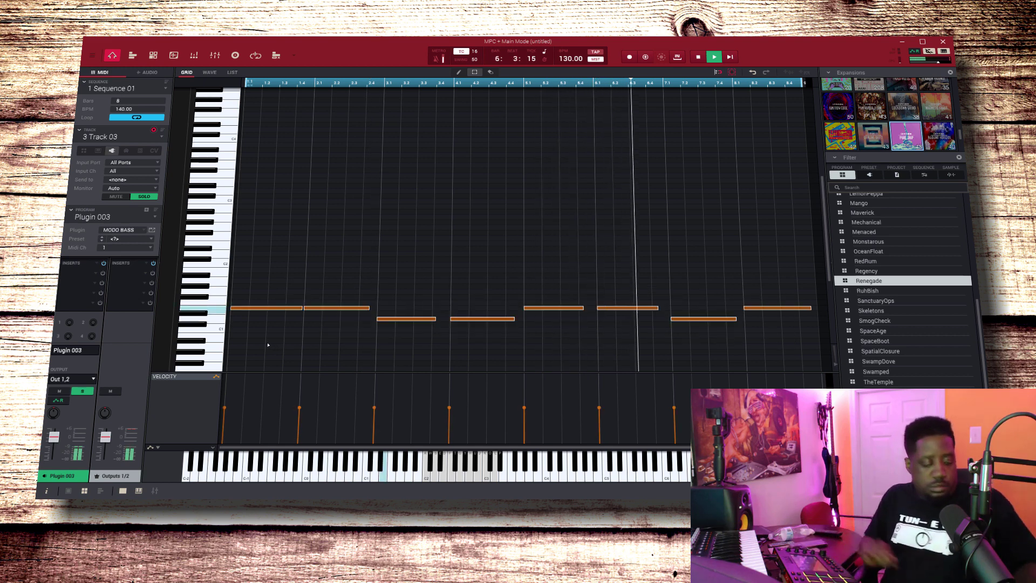
pyautogui.hotkey('shift', 'Up')
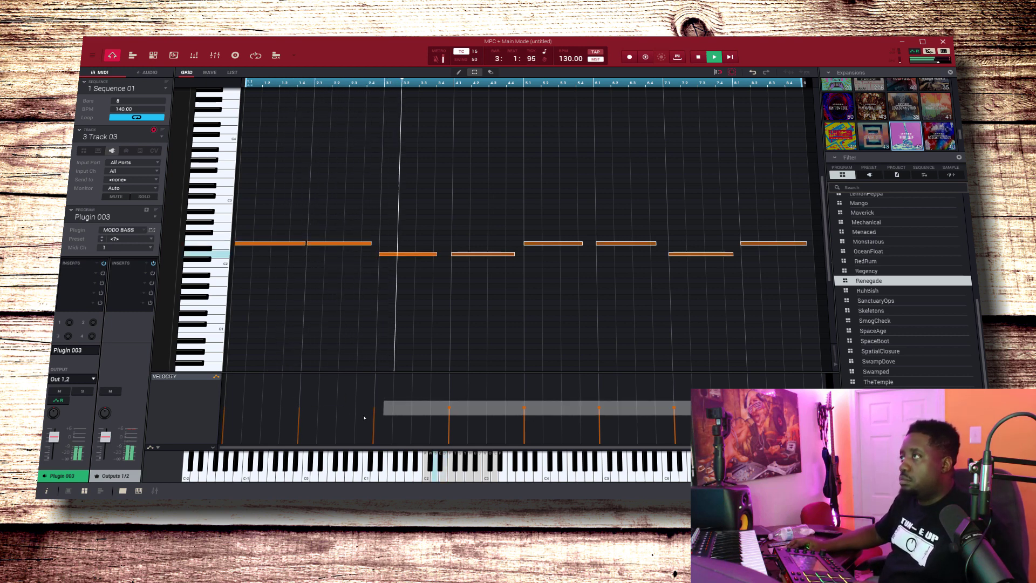
# - Increase the velocity of all the MODO BASS notes and switch to another track
pyautogui.moveTo(298, 408); pyautogui.dragTo(302, 398)
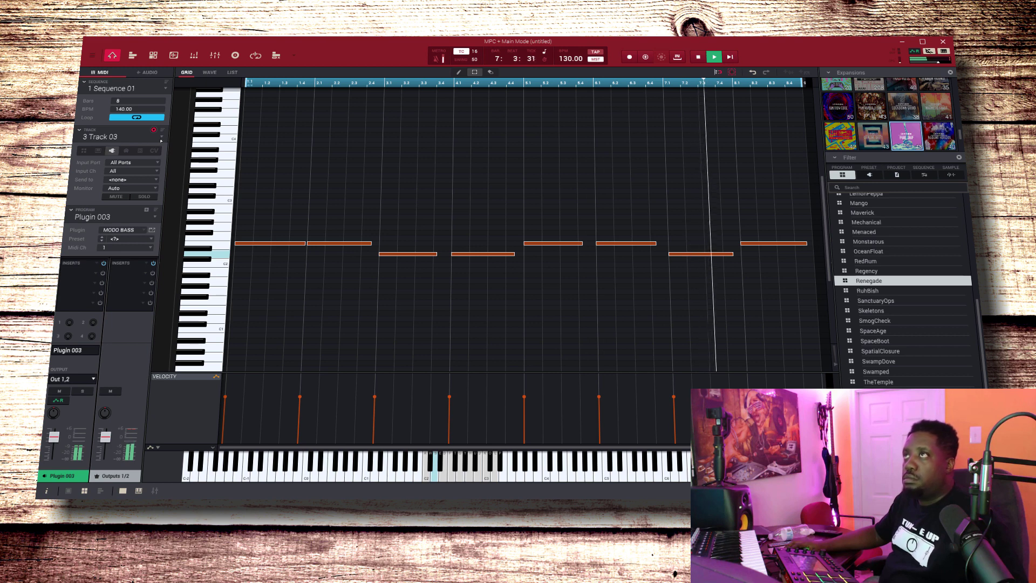
pyautogui.click(161, 139)
pyautogui.click(135, 180)
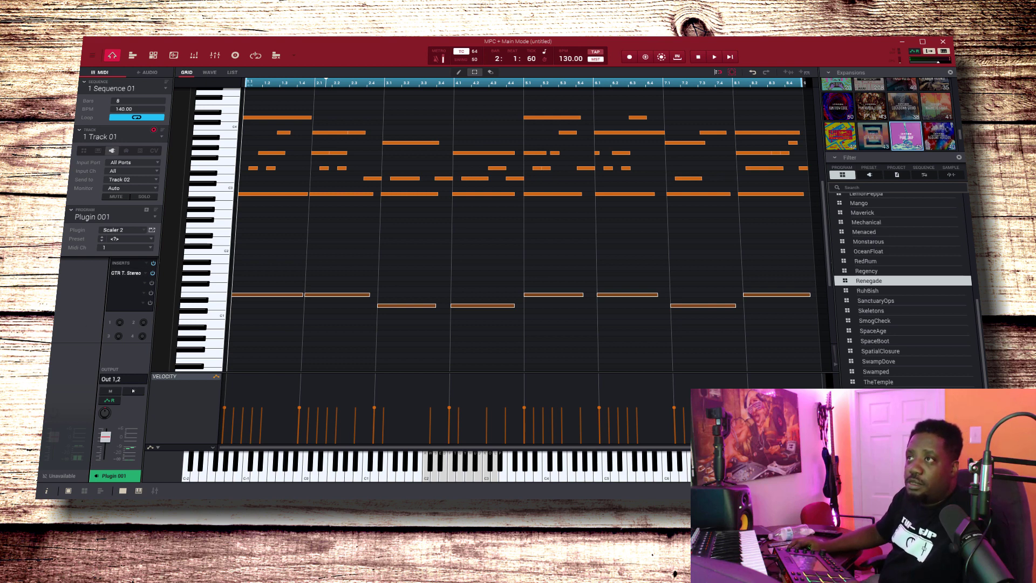
# - Play Track 01, open its GTR Tool Rack Stereo insert and step to the next setting
pyautogui.press('space')
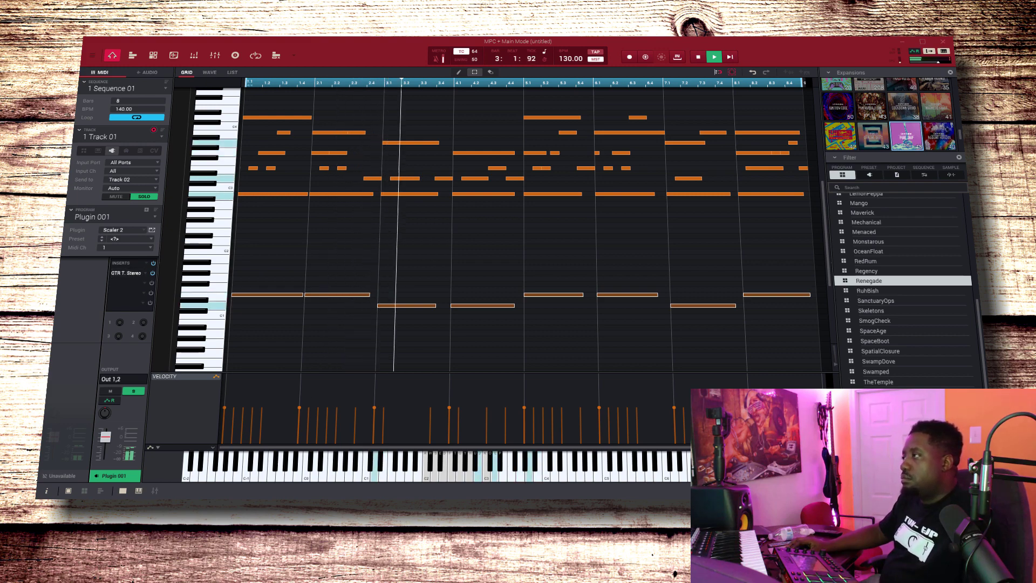
pyautogui.click(126, 273)
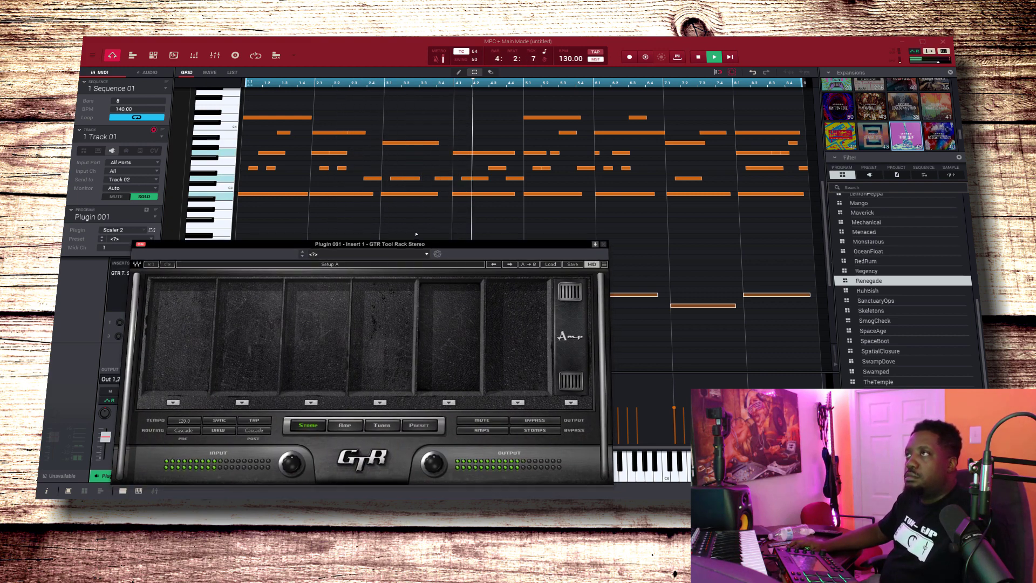
pyautogui.moveTo(415, 244); pyautogui.dragTo(409, 214)
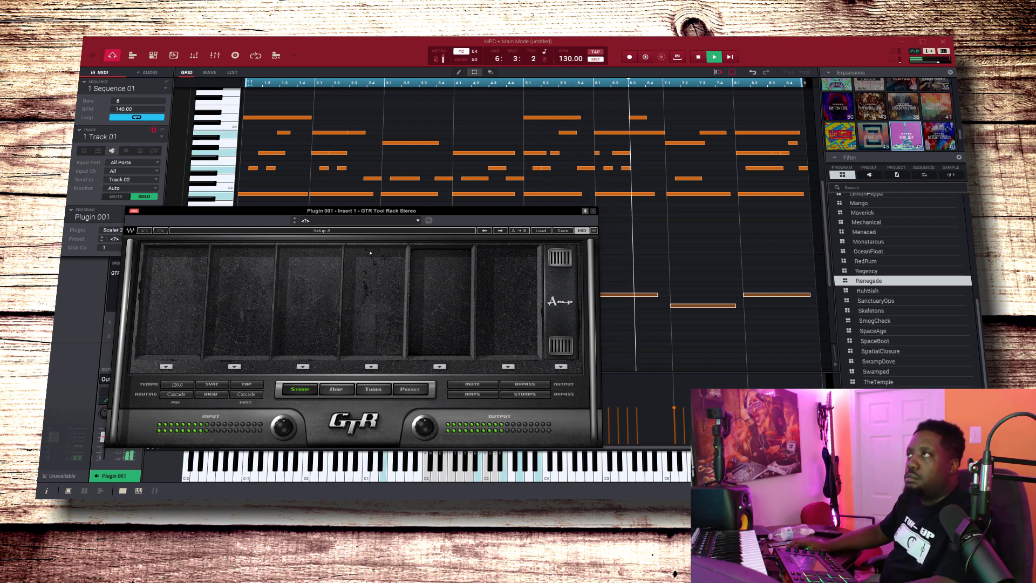
pyautogui.click(500, 231)
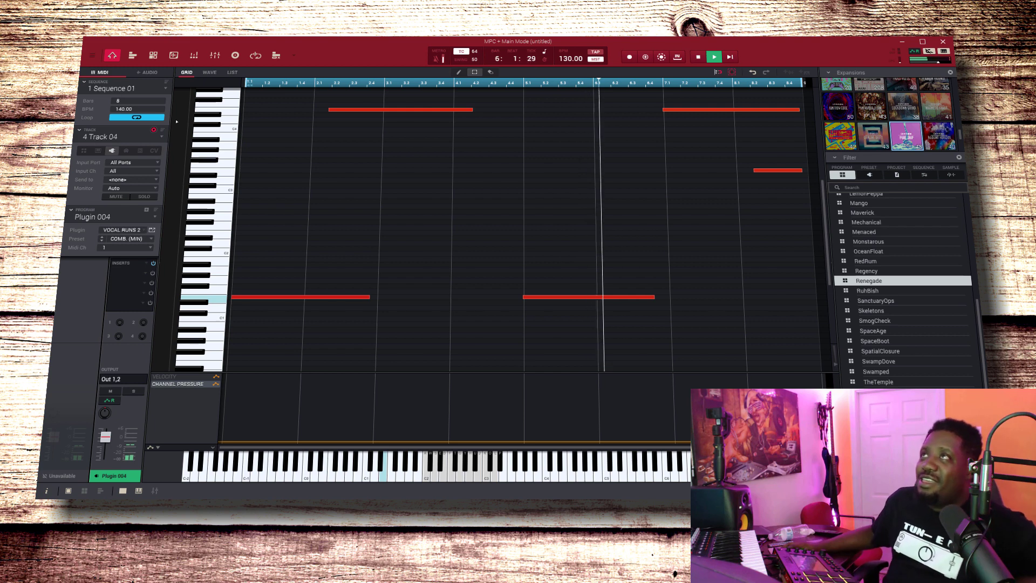
# - Open the overview of all tracks and toggle the mutes of Track 30 and Track 01 to audition the arrangement
pyautogui.click(215, 56)
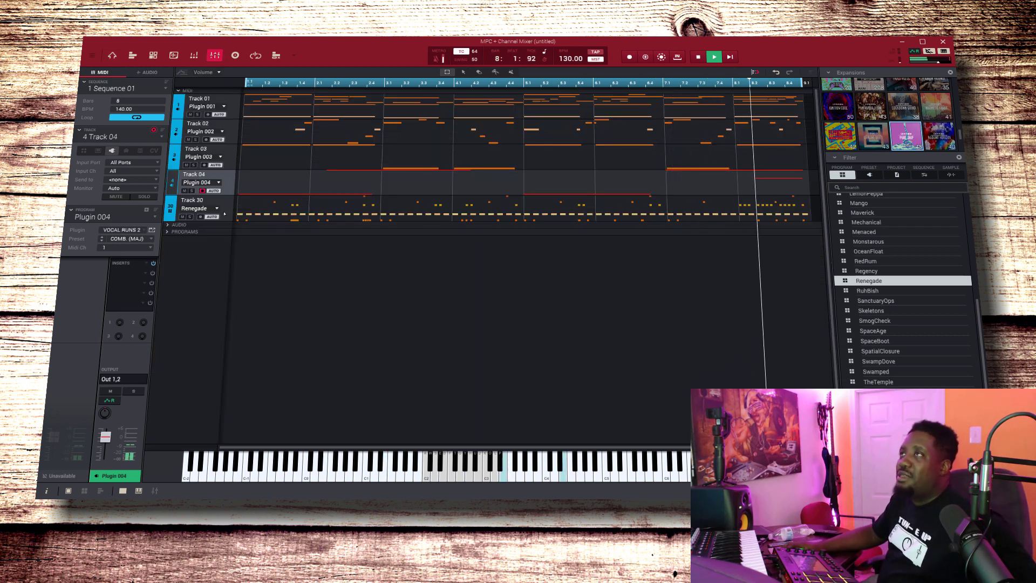
pyautogui.click(184, 215)
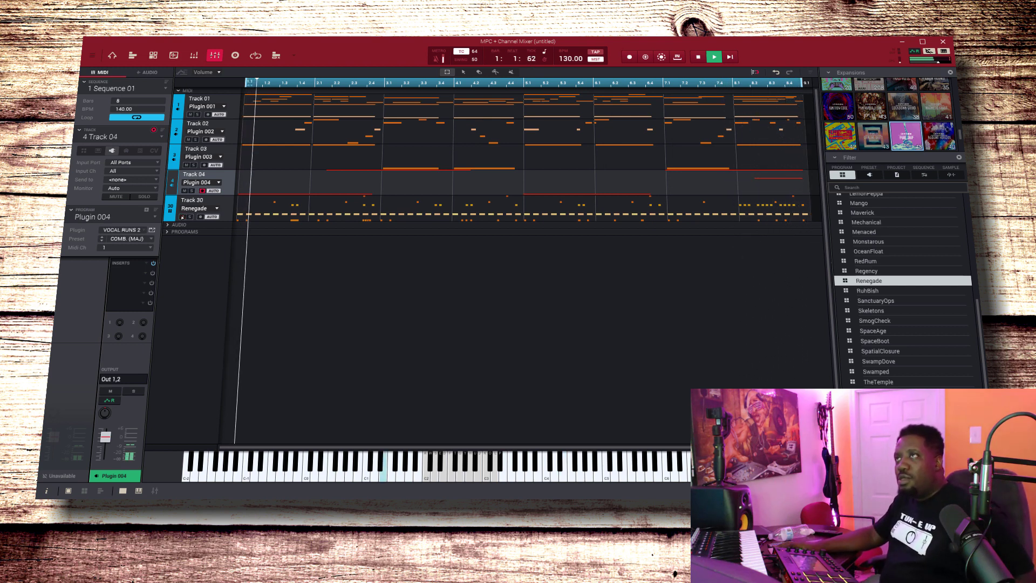
pyautogui.click(191, 114)
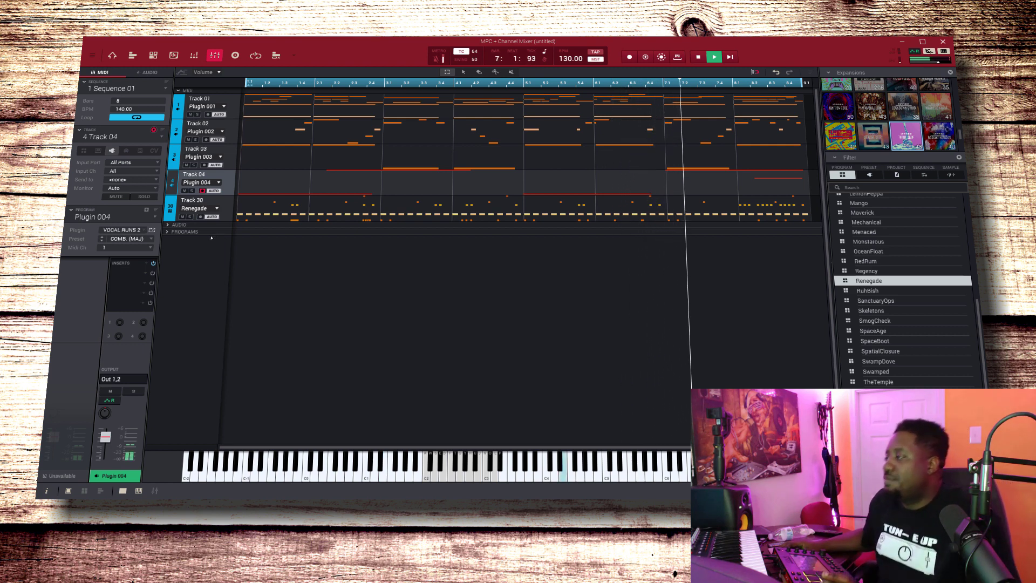
pyautogui.click(182, 218)
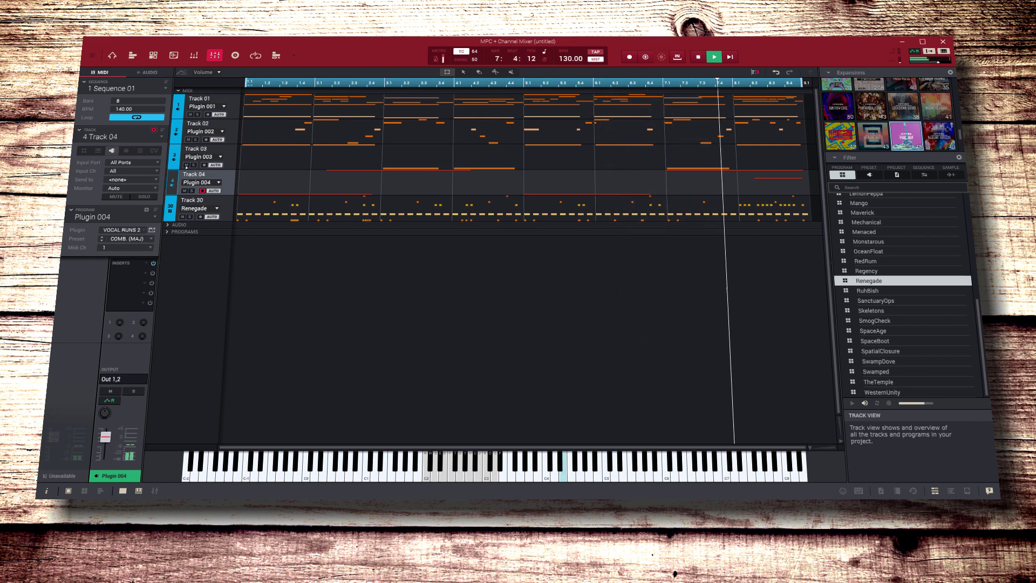
# - Mute the MODO BASS track (Track 03) and the Renegade drum track (Track 30)
pyautogui.click(186, 164)
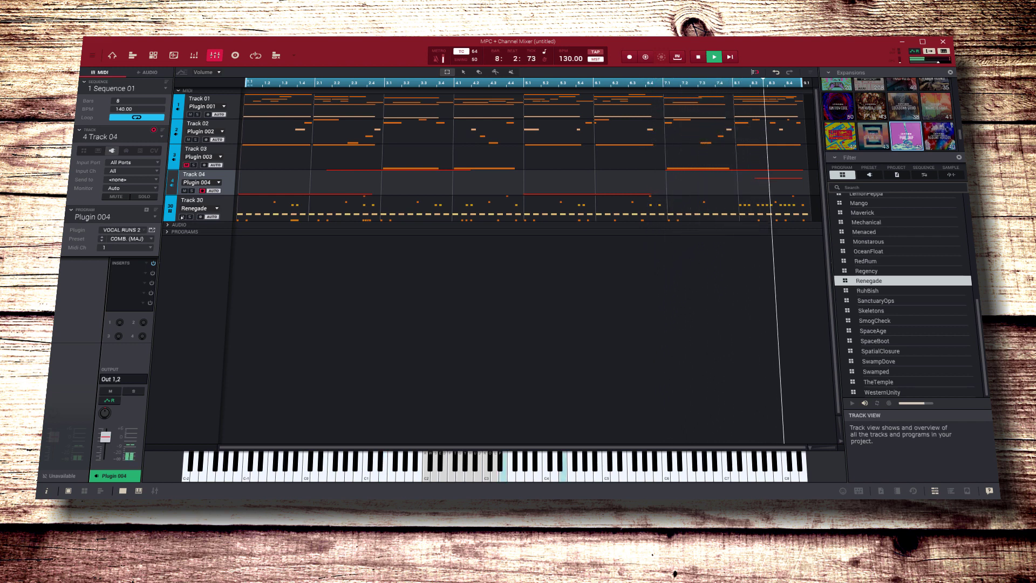
pyautogui.click(182, 217)
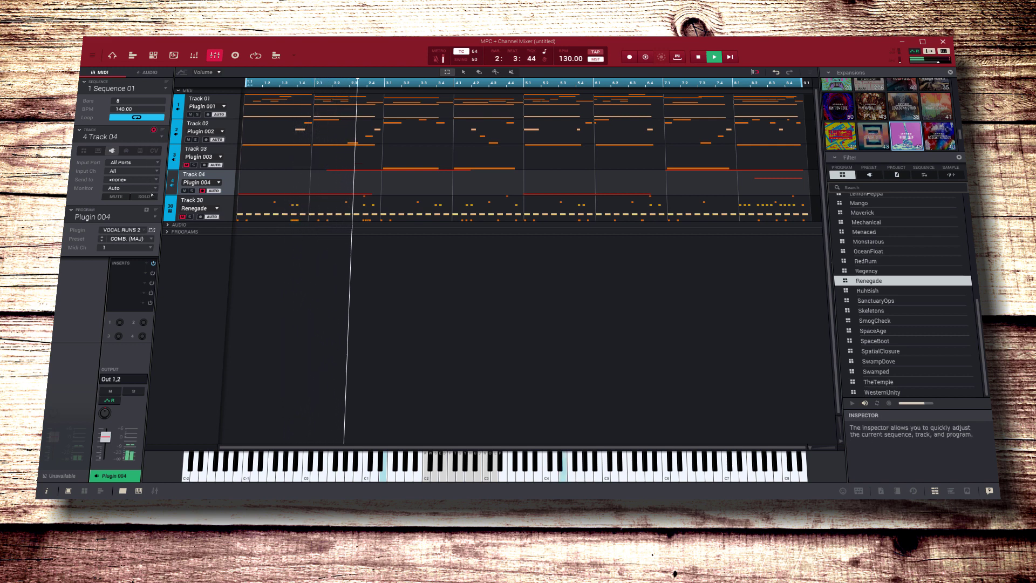
# - Open Track 30 in the main note grid and mute its first closed hi-hat pad, A03
pyautogui.click(112, 56)
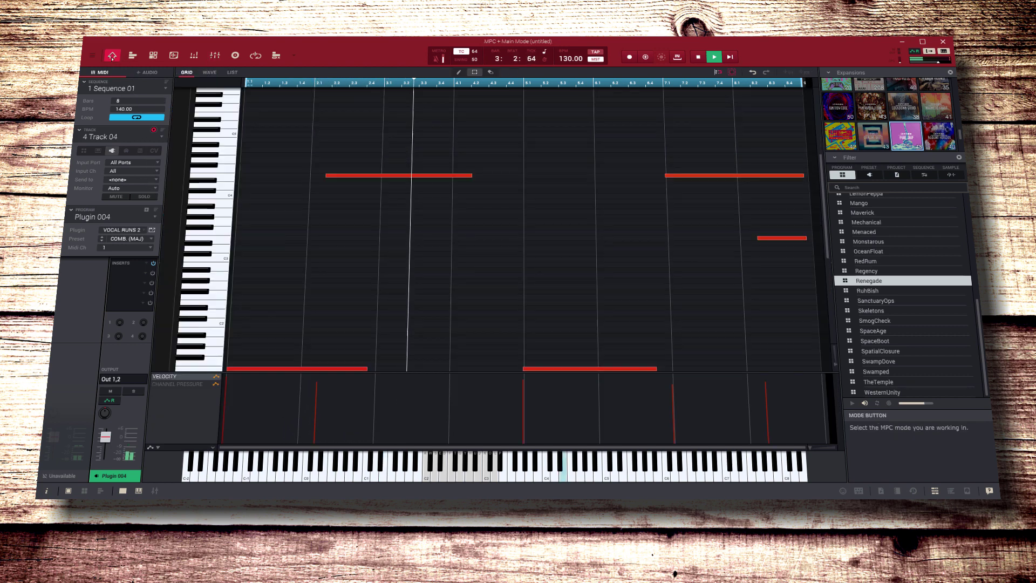
pyautogui.click(161, 137)
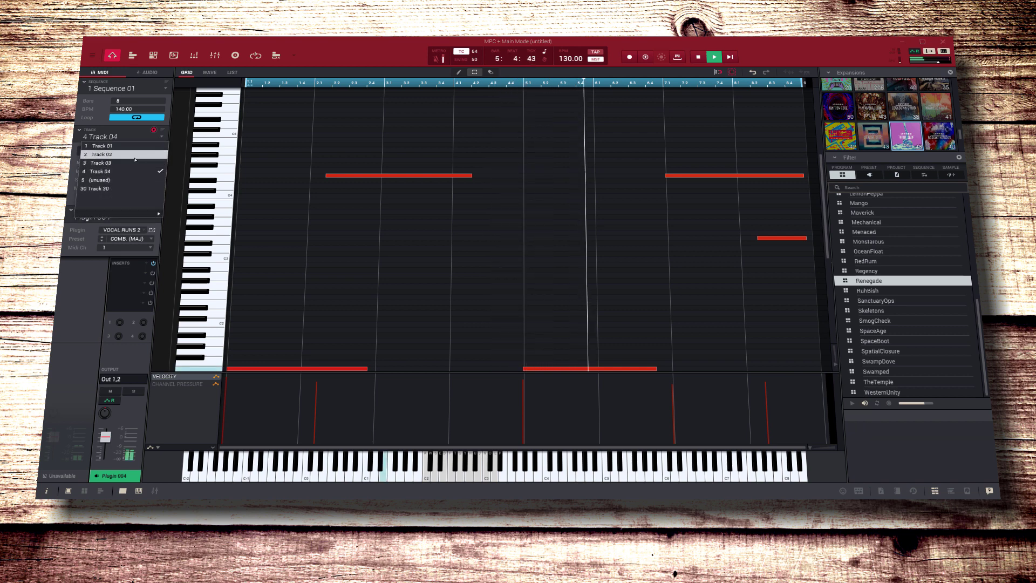
pyautogui.click(125, 189)
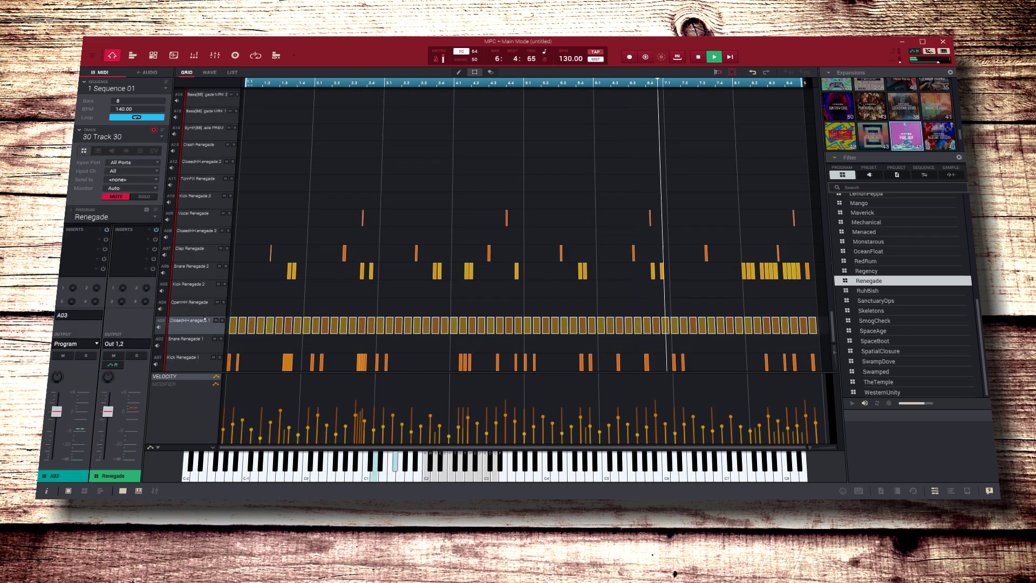
pyautogui.click(215, 320)
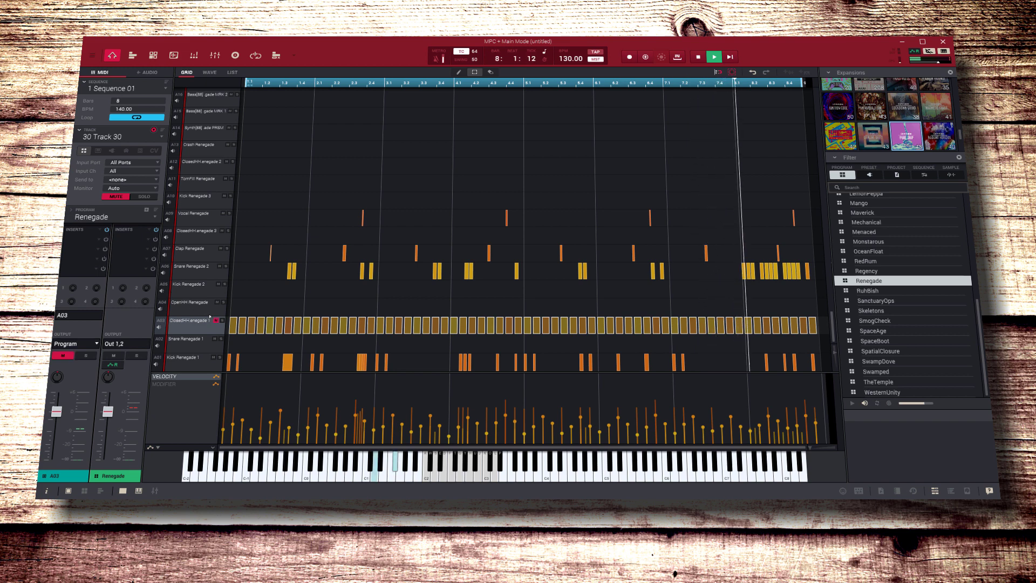
# - Unmute Track 30 and its closed hi-hat pad A03, and switch to Track 04
pyautogui.click(115, 196)
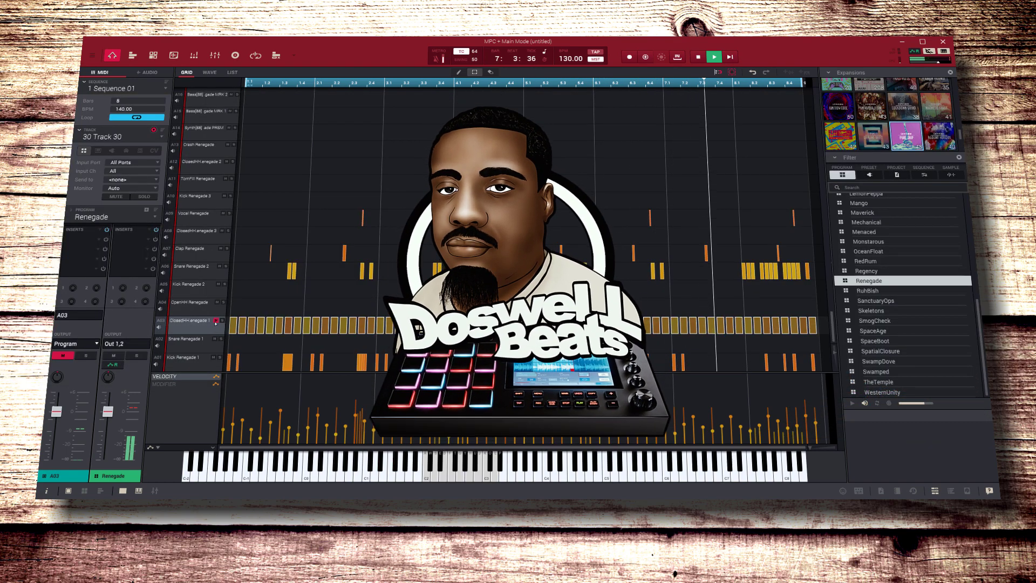
pyautogui.click(216, 320)
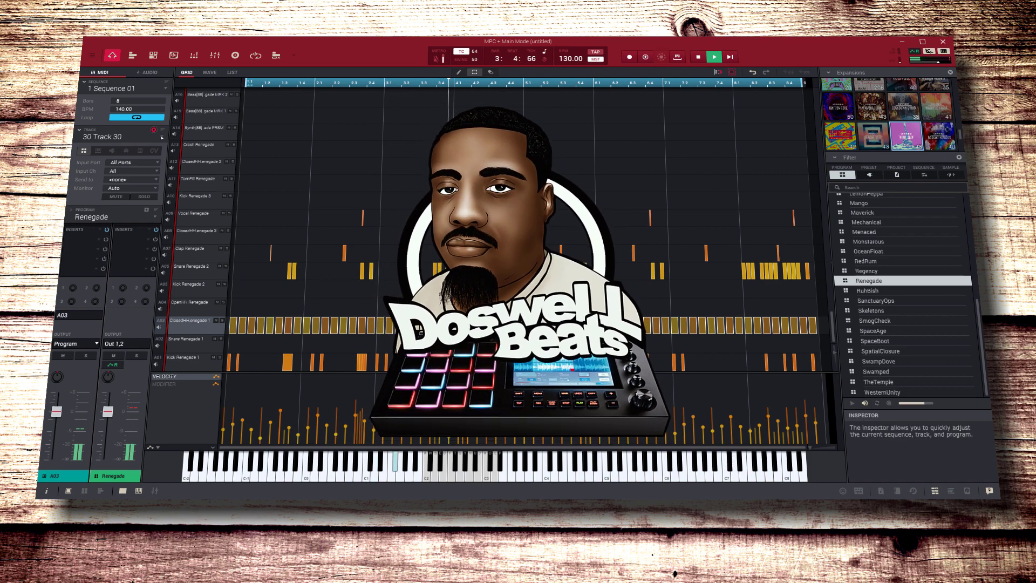
pyautogui.click(162, 137)
pyautogui.click(145, 172)
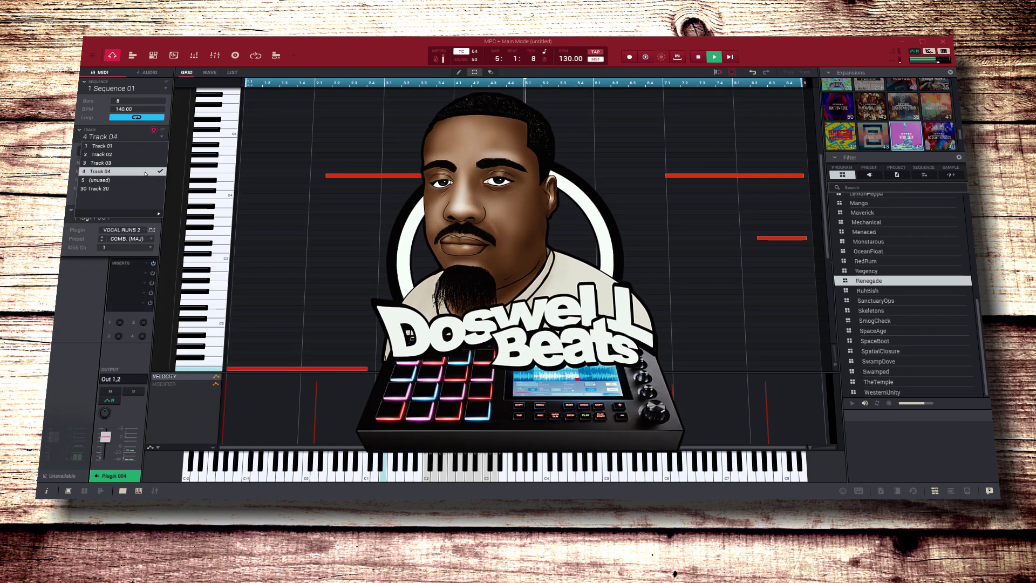